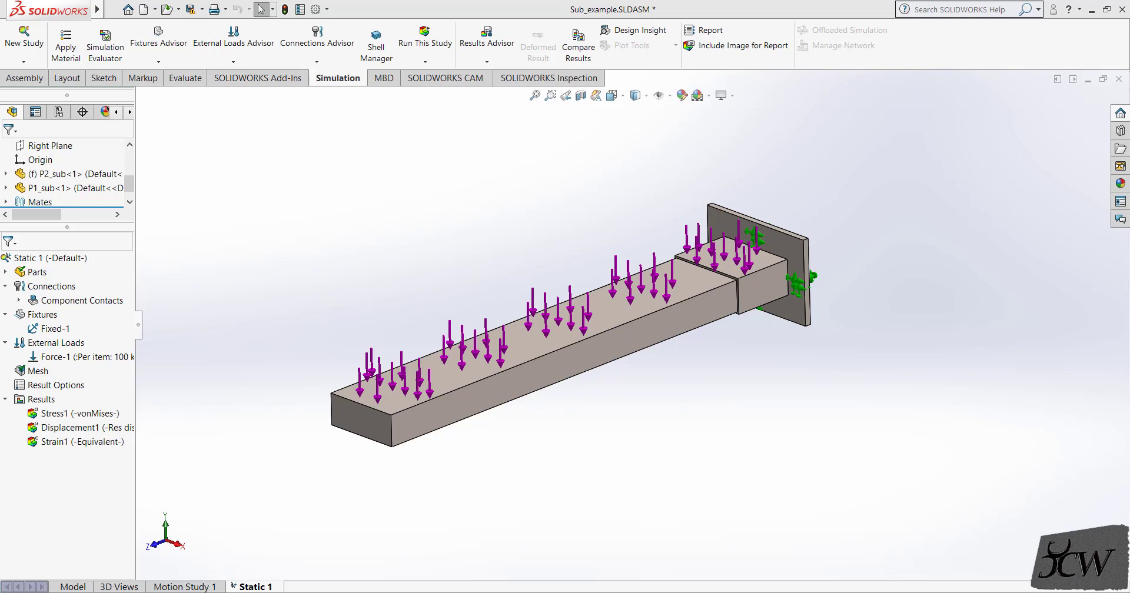
Display the von Mises stress plot of the Static 1 study and turn off its deformed result
scroll(294, 369, down, 1)
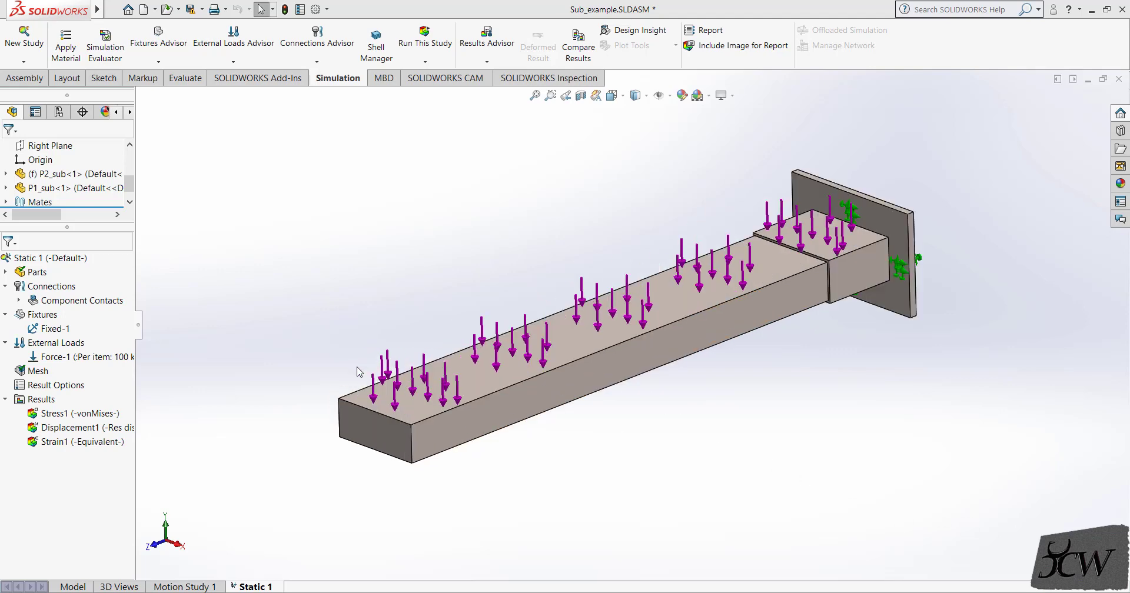
scroll(894, 270, down, 1)
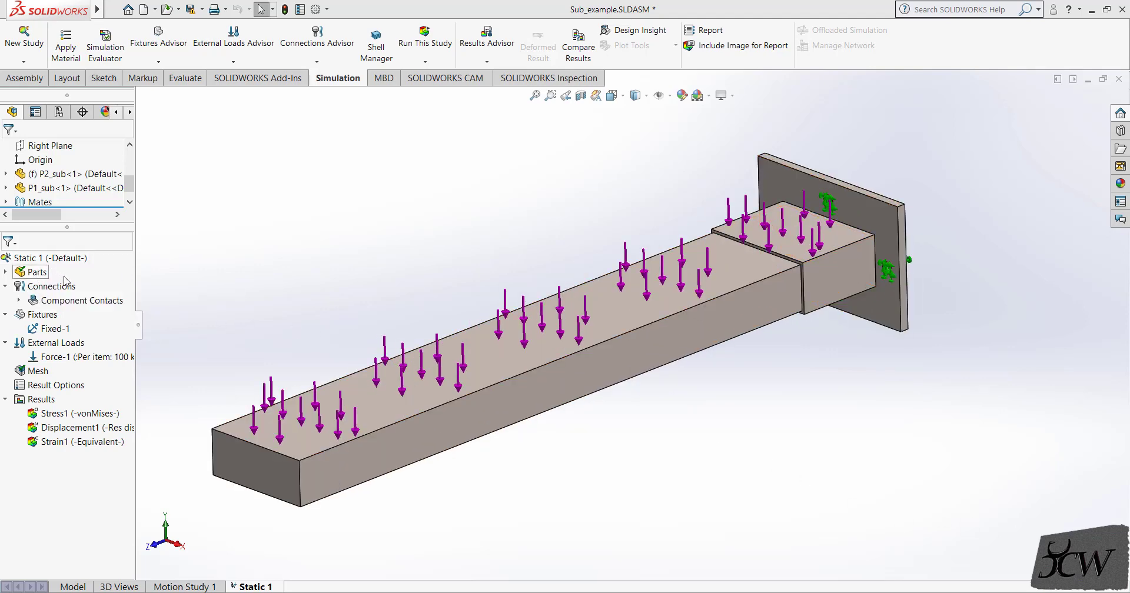
double_click(68, 413)
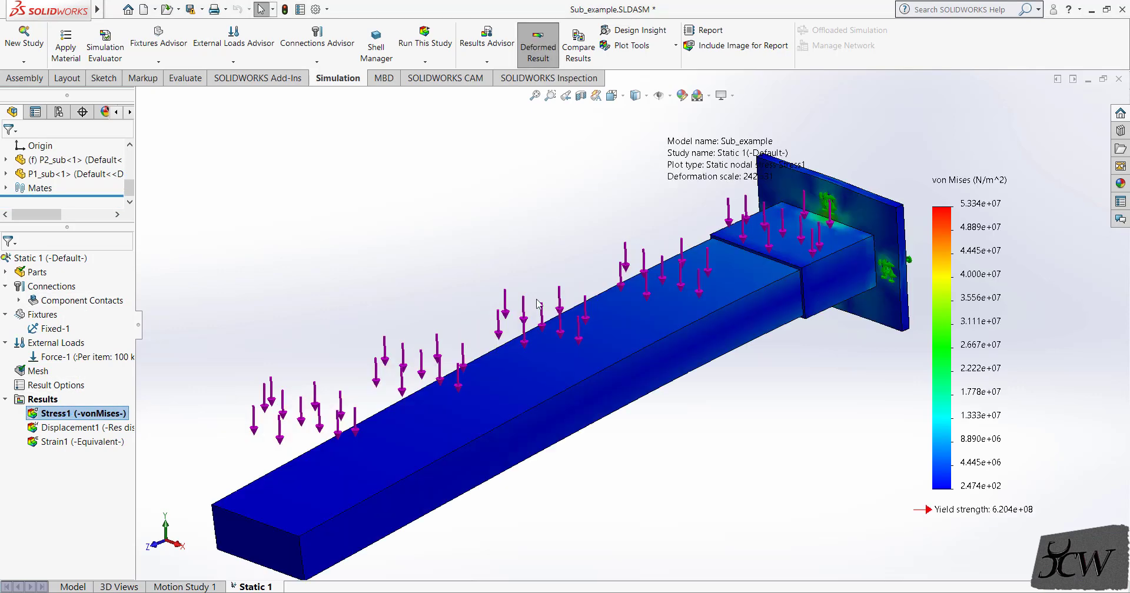
scroll(607, 240, down, 2)
scroll(607, 240, up, 3)
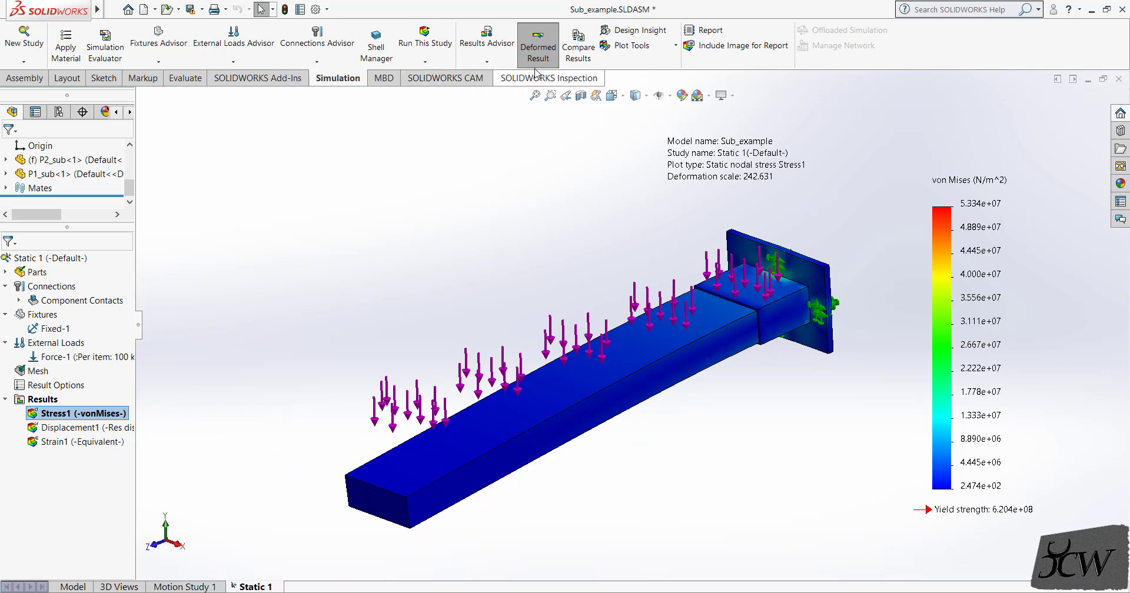
click(538, 46)
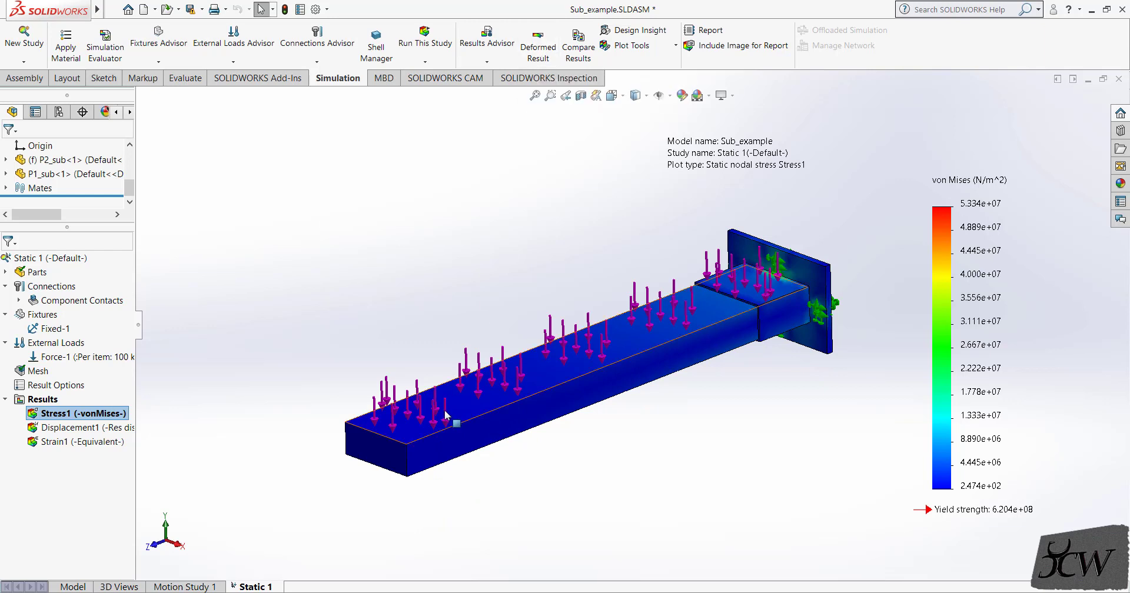
click(461, 406)
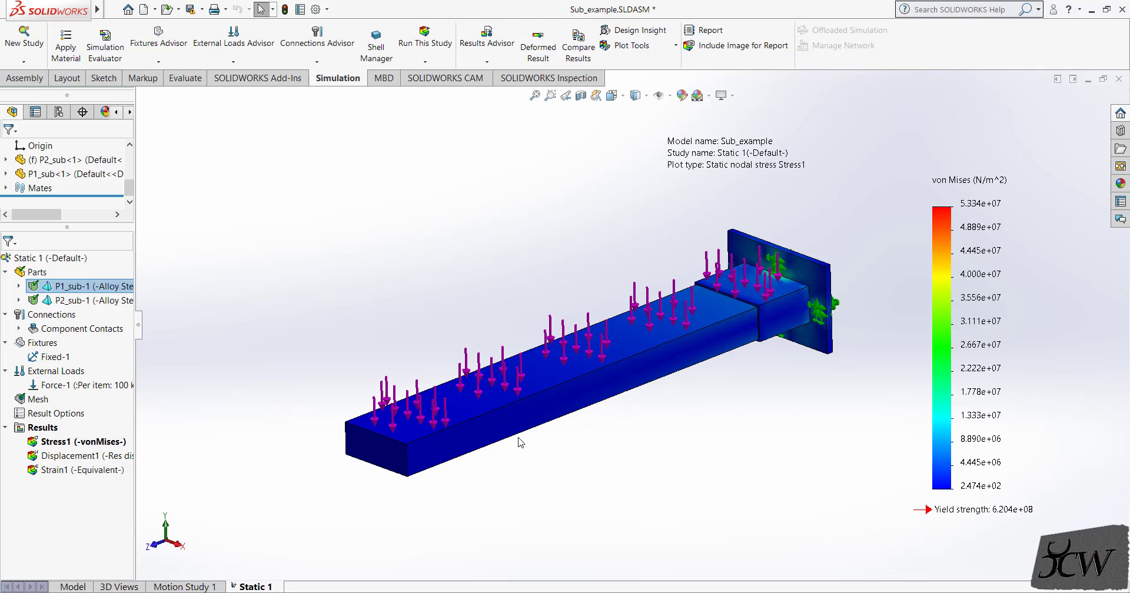
Create a submodeling study from the Static 1 study and acknowledge the submodeling information
click(29, 259)
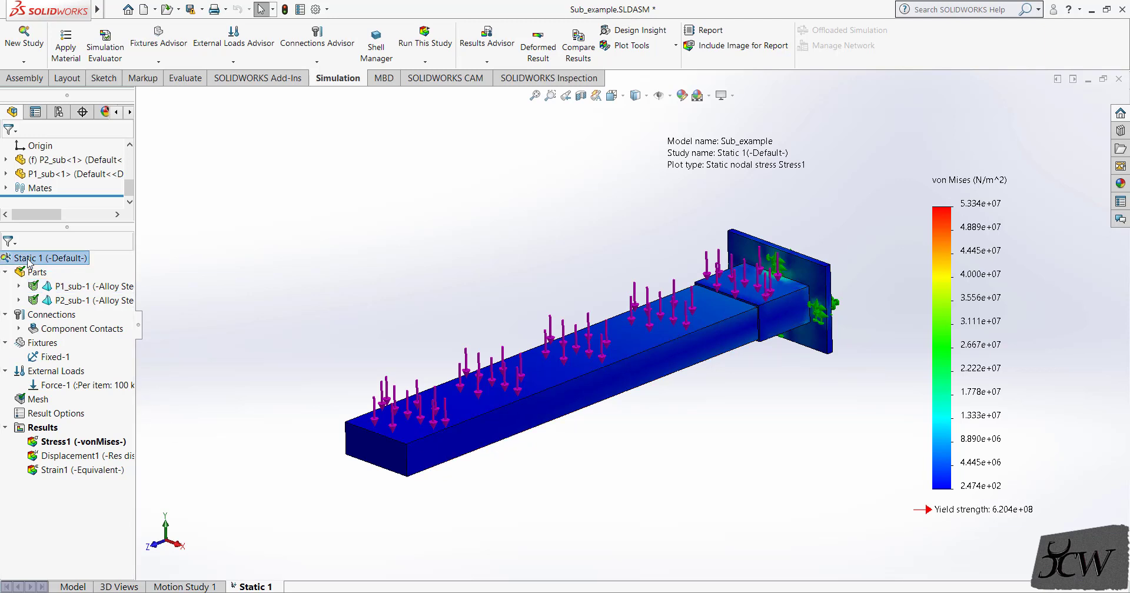
right_click(29, 261)
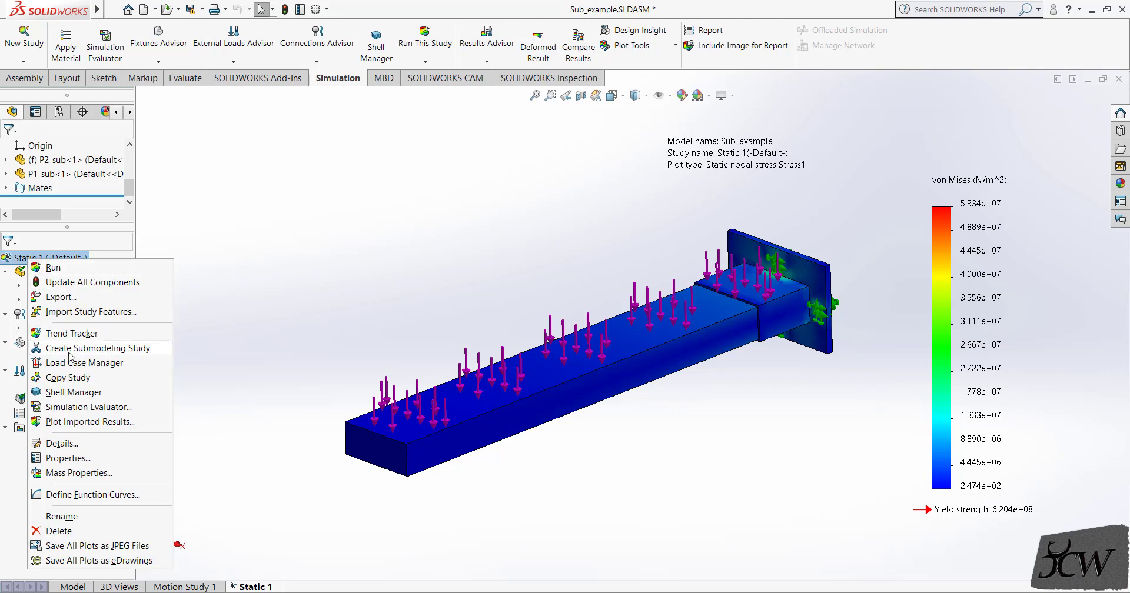
click(140, 349)
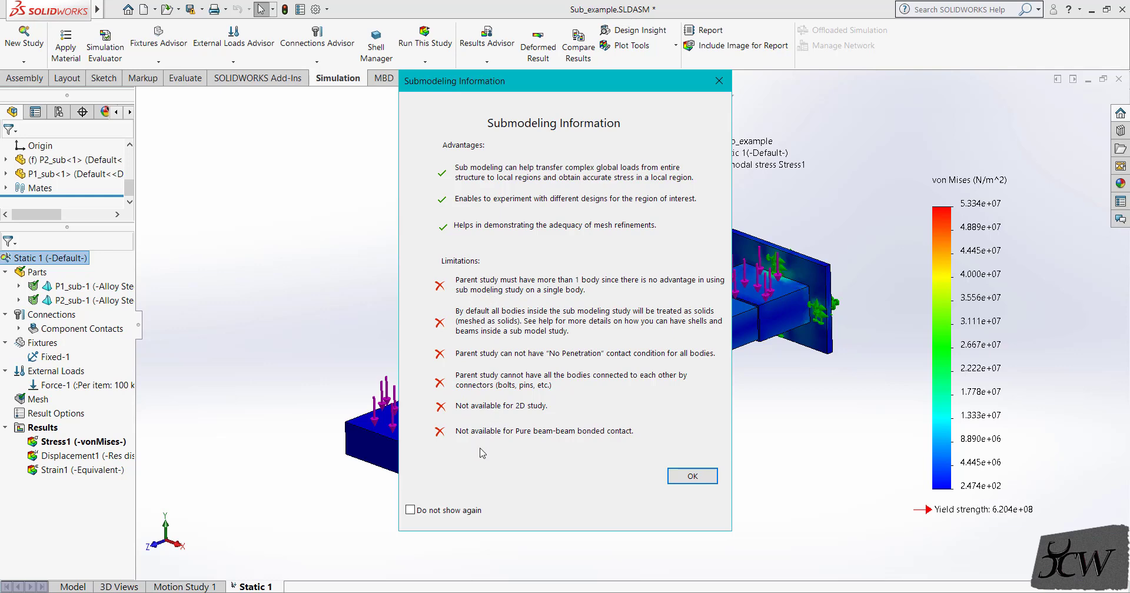
click(693, 476)
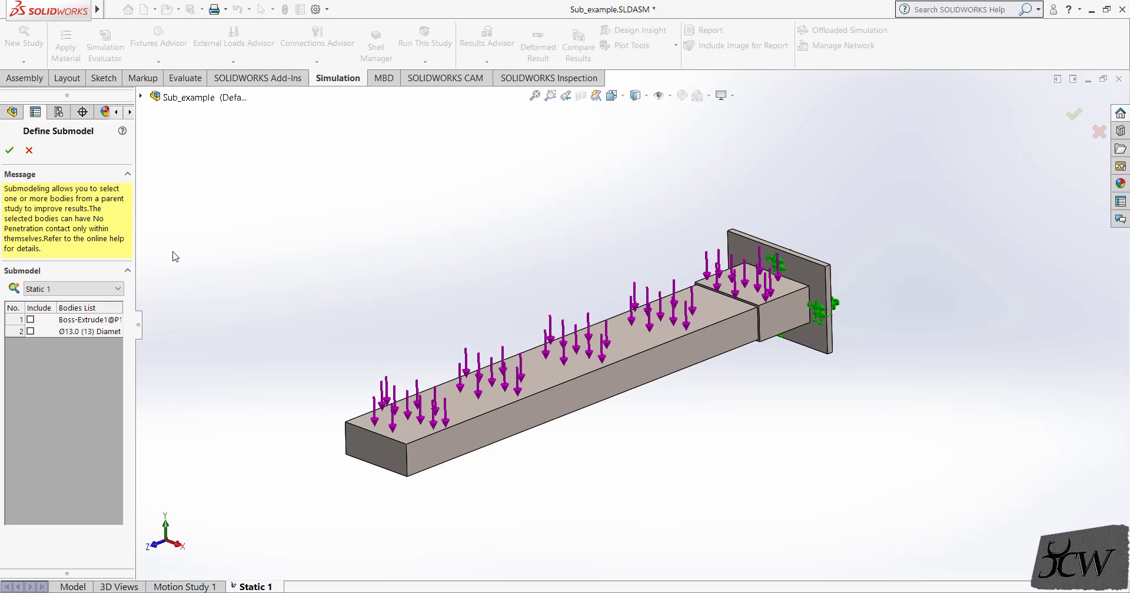
Include only the Ø13.0 (13) Diameter Hole1 body of P2_sub in the submodel and accept the definition
drag(139, 269, 186, 271)
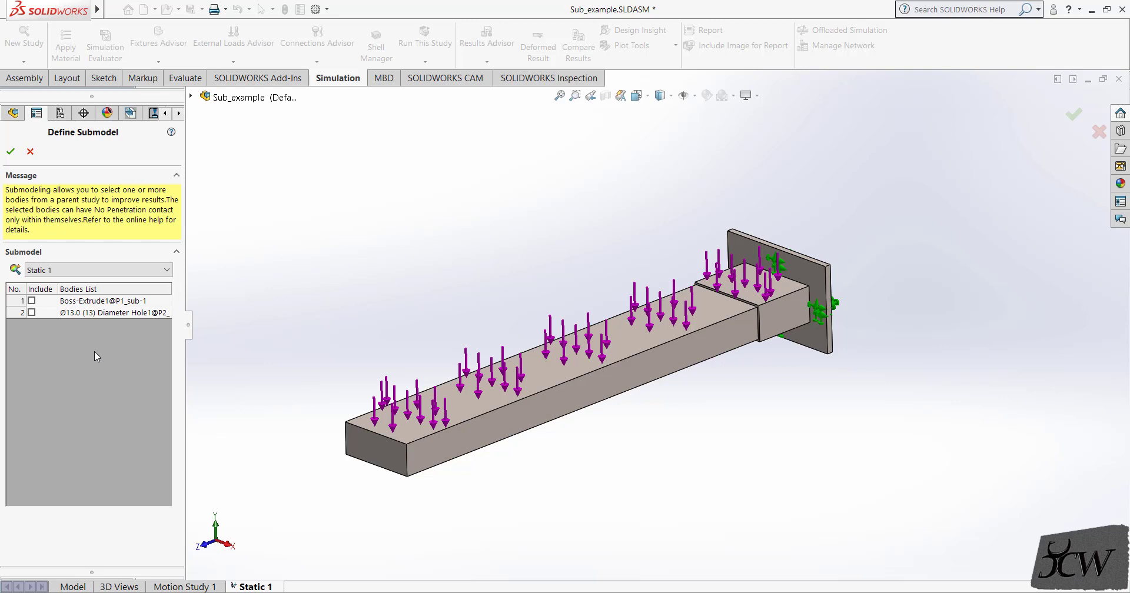
click(74, 302)
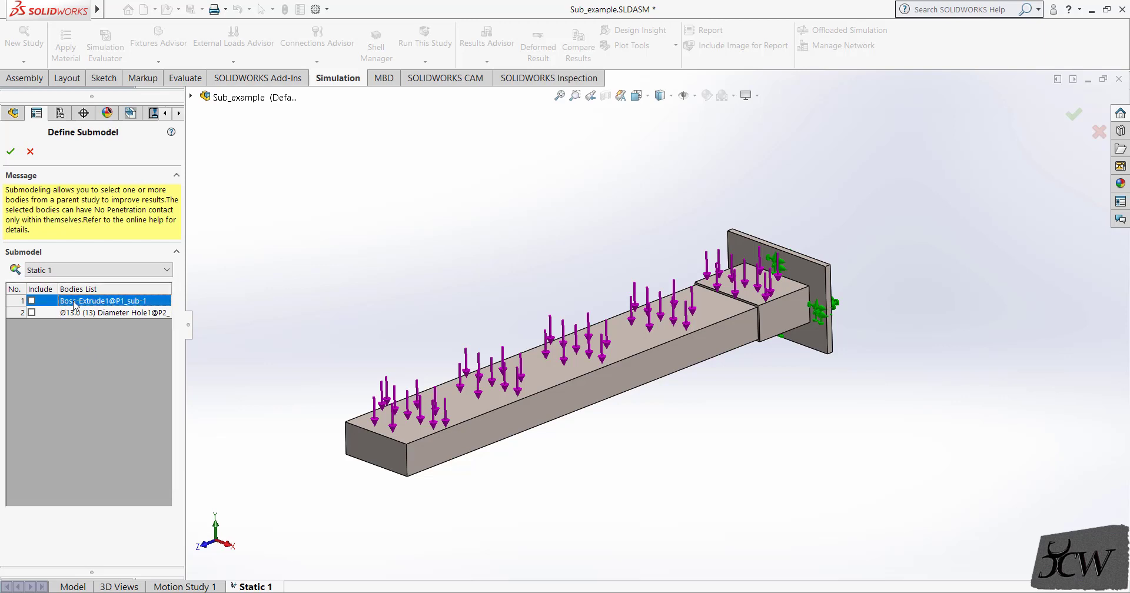
click(71, 313)
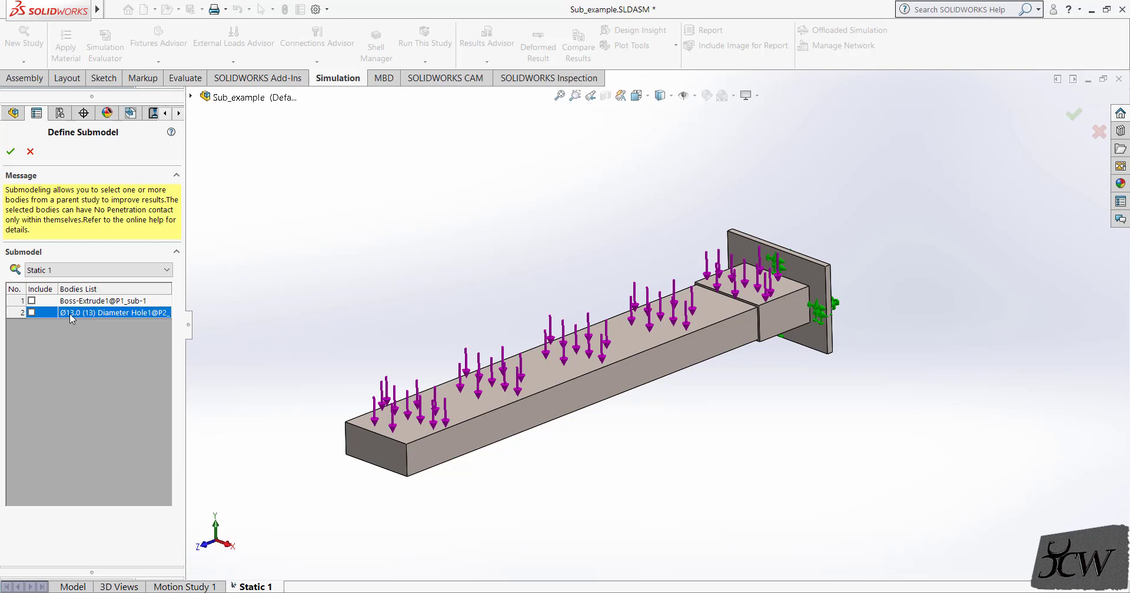
click(32, 313)
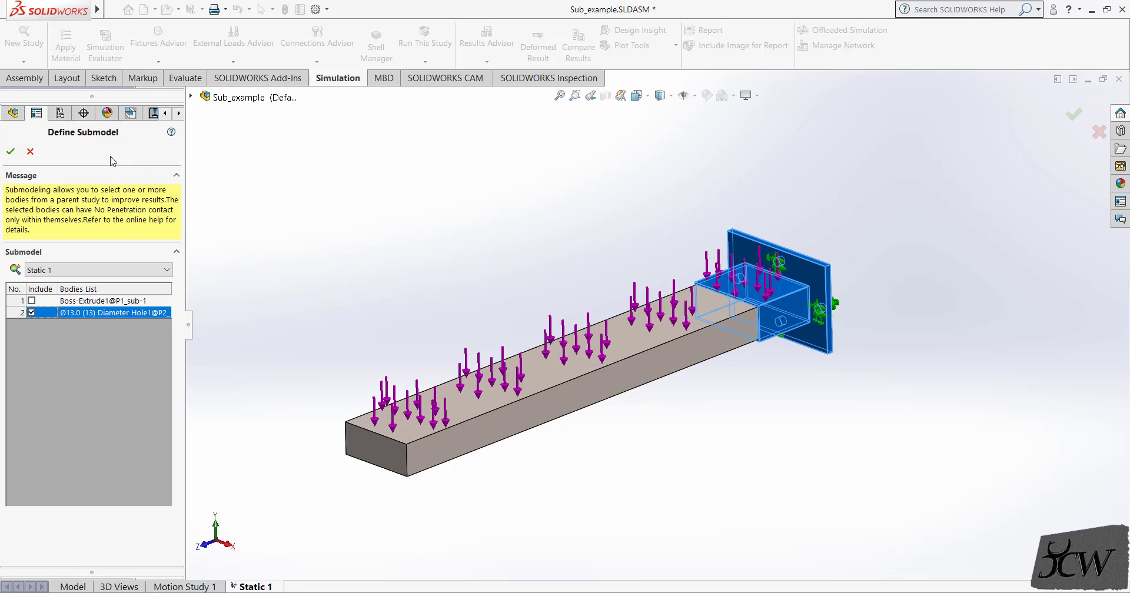
click(10, 153)
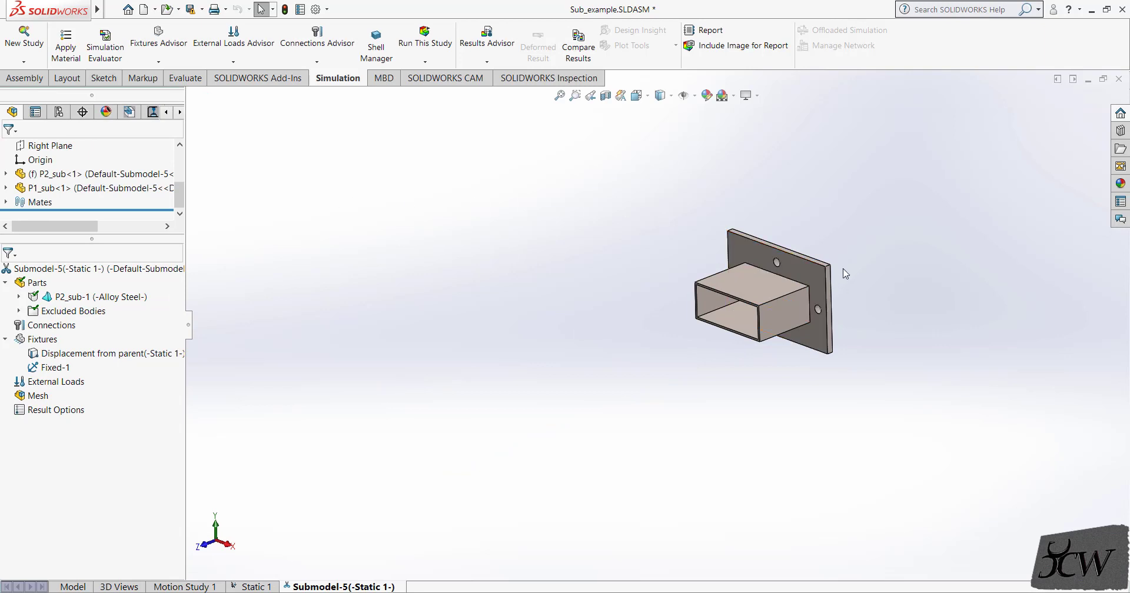
Run the new submodel study of the flanged bracket
scroll(848, 256, up, 5)
scroll(850, 255, down, 2)
scroll(630, 414, down, 3)
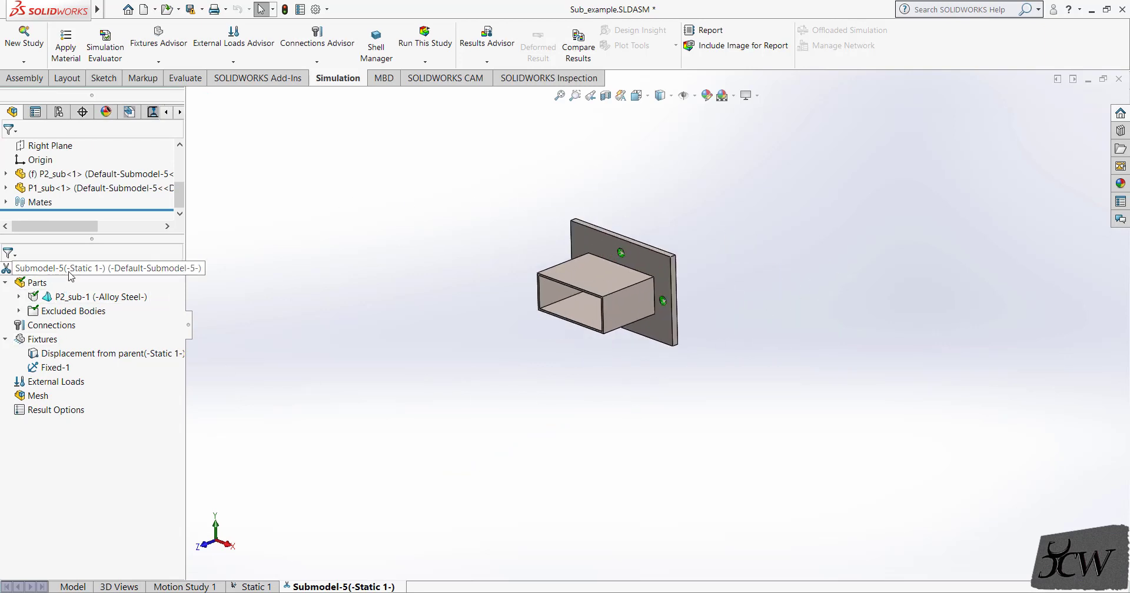
right_click(69, 271)
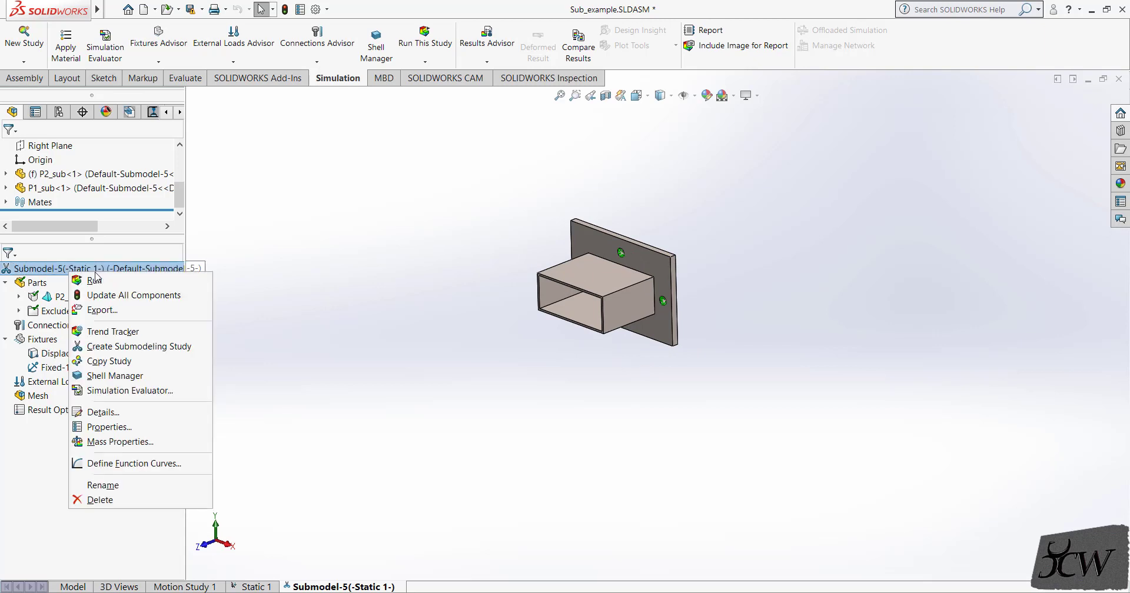
click(129, 287)
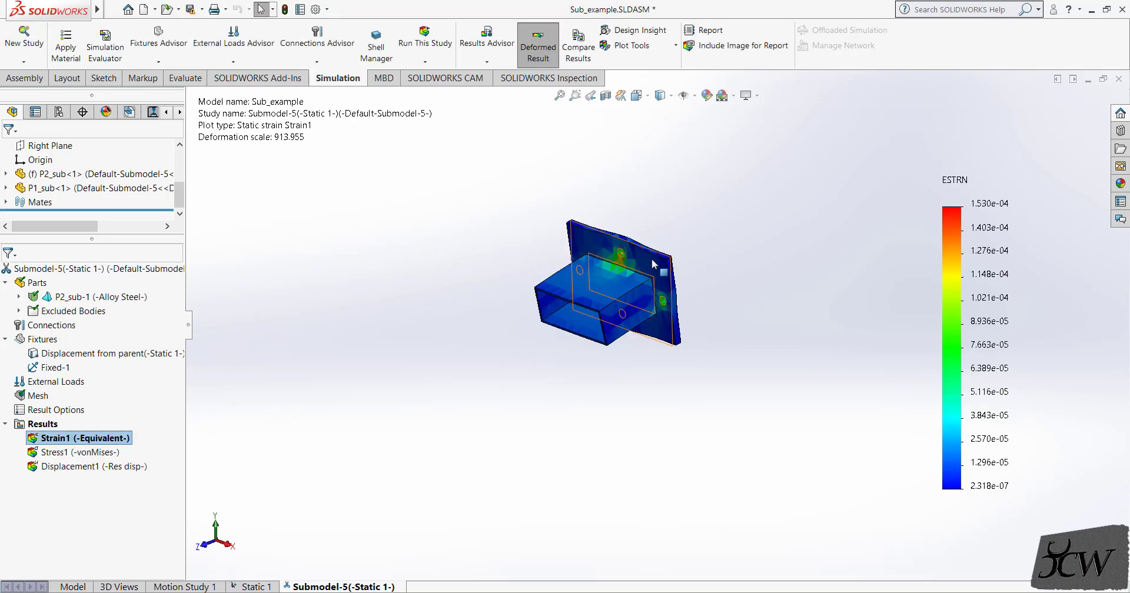
Examine the submodel's strain distribution and display its von Mises stress plot
scroll(651, 255, up, 4)
scroll(651, 256, down, 4)
scroll(648, 402, down, 3)
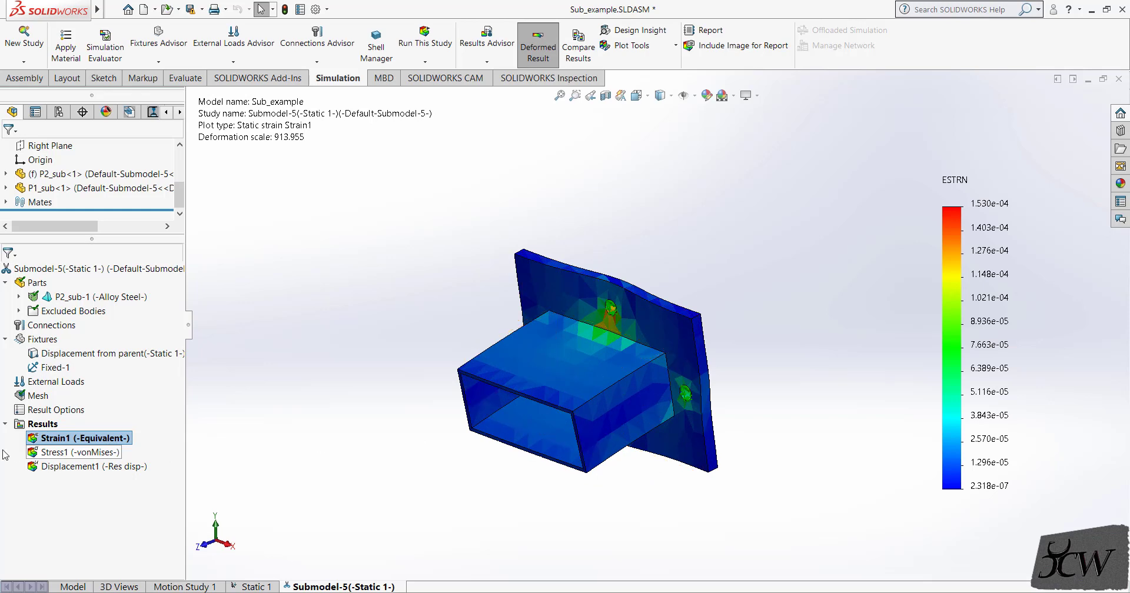
click(50, 452)
double_click(51, 452)
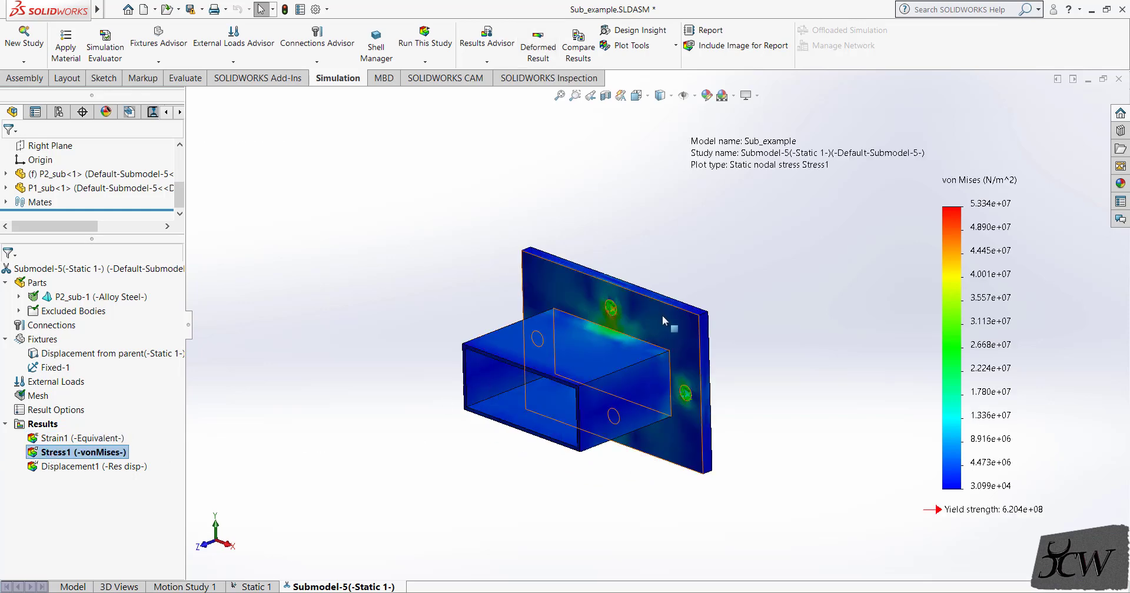
Add a factor of safety distribution plot to the submodel results for all bodies, using the Automatic criterion
right_click(47, 425)
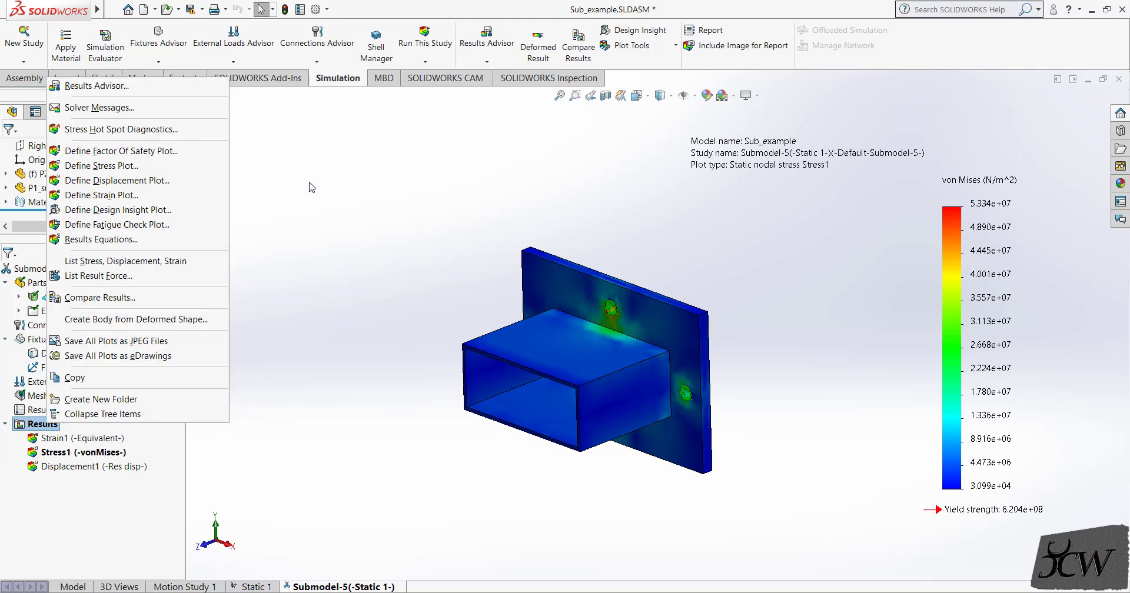
click(127, 154)
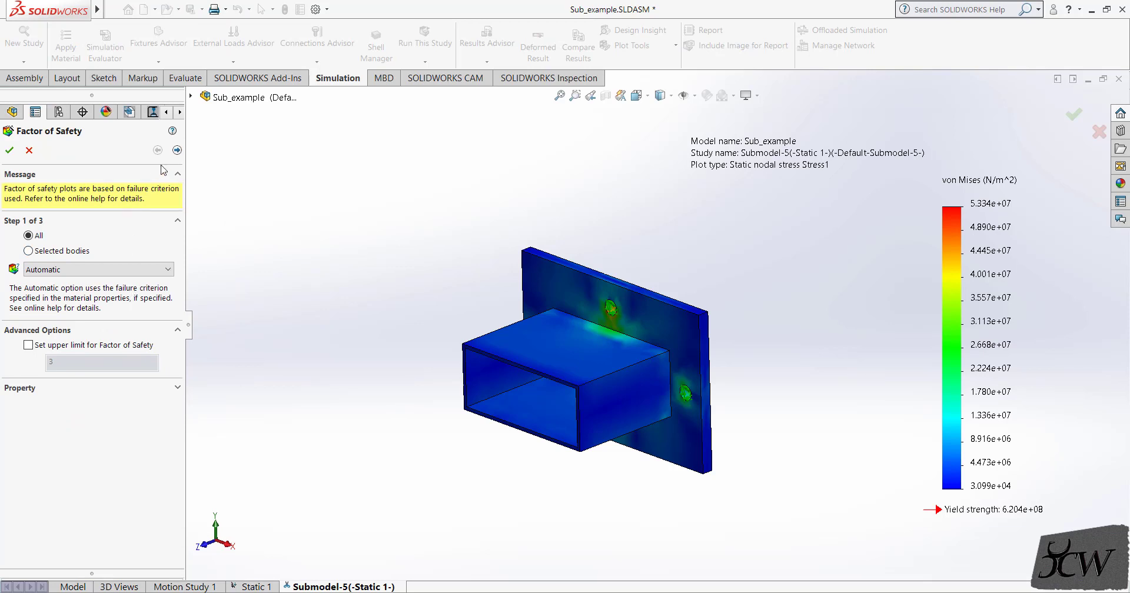
click(177, 151)
click(176, 151)
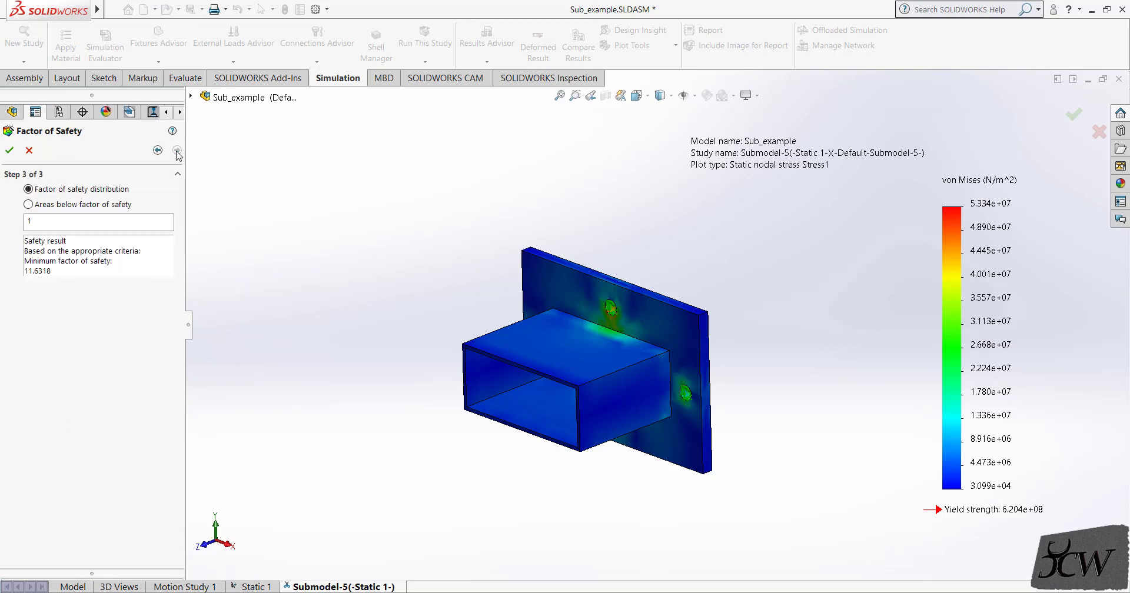
click(9, 151)
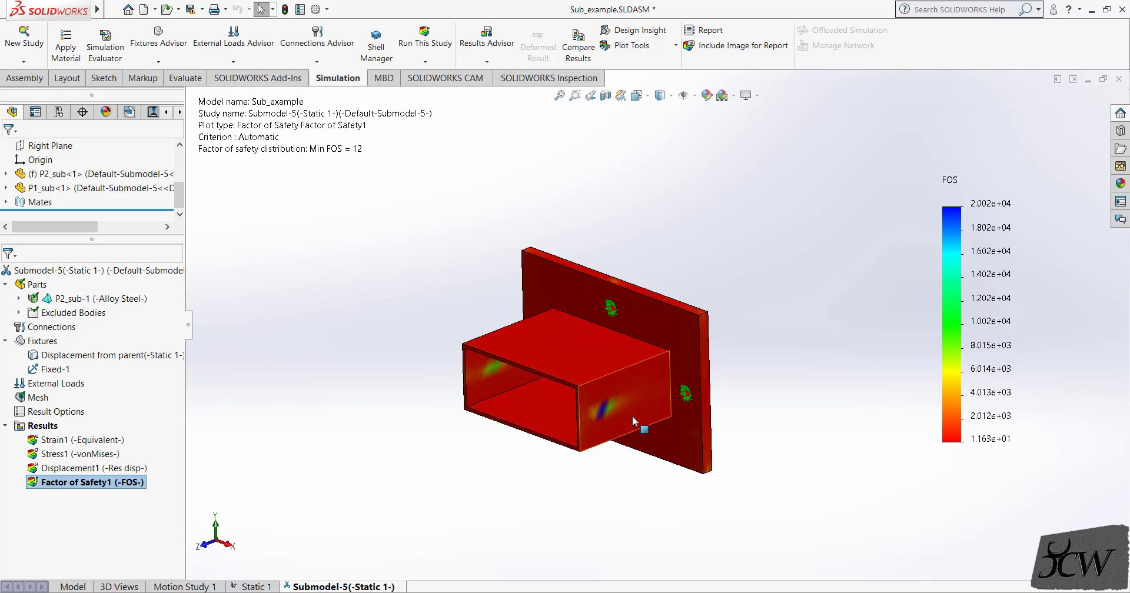
Inspect the factor of safety plot and check the material properties of P2_sub-1 in the submodel
scroll(632, 415, up, 2)
scroll(632, 415, down, 3)
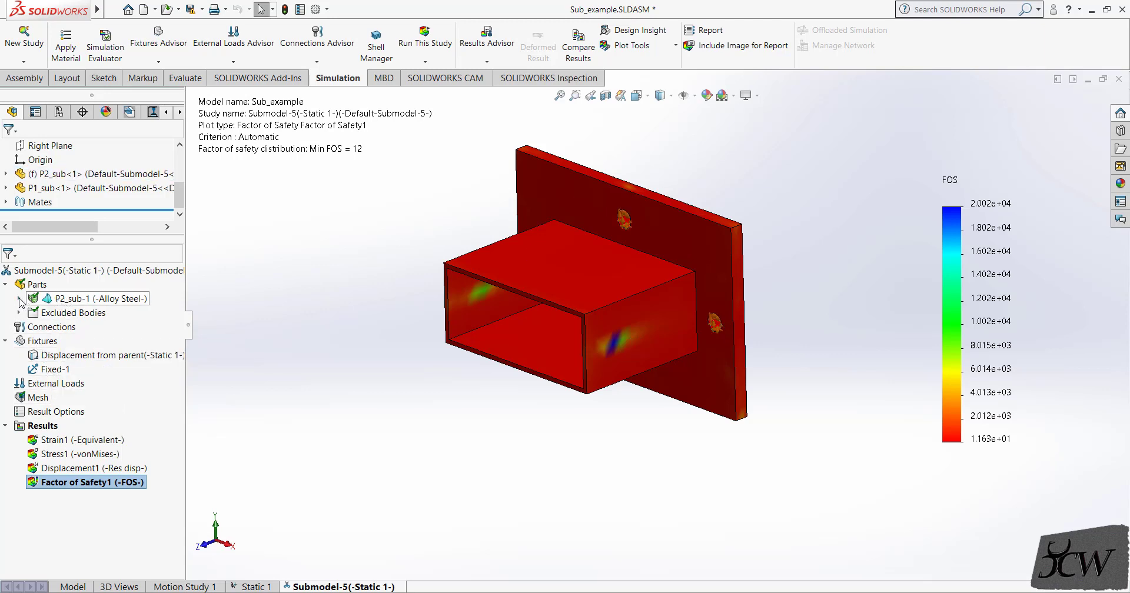
click(65, 299)
right_click(65, 299)
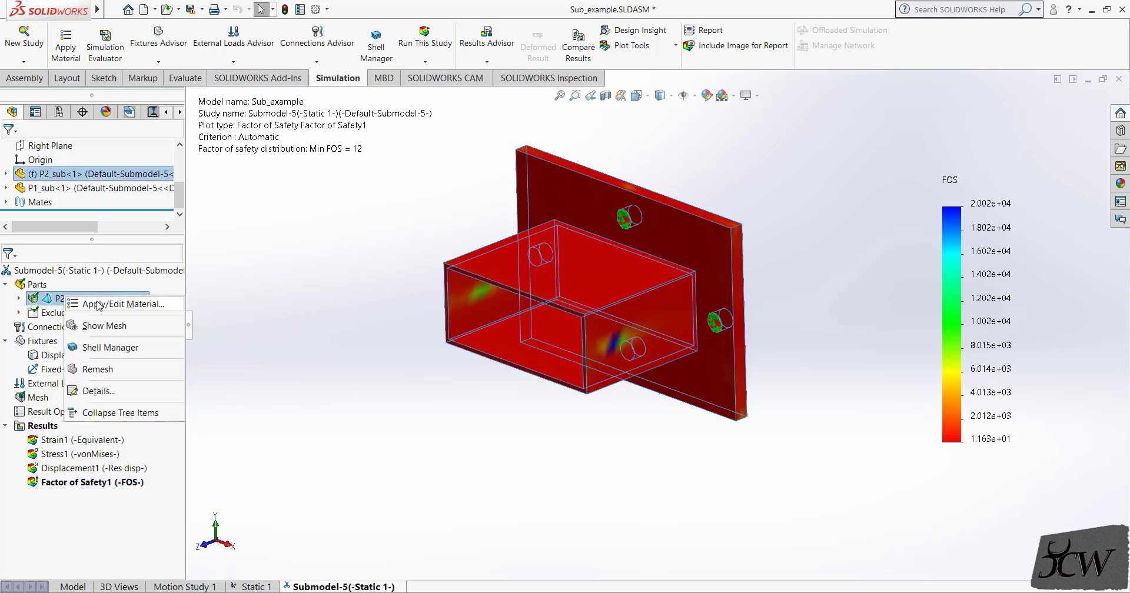
key(Escape)
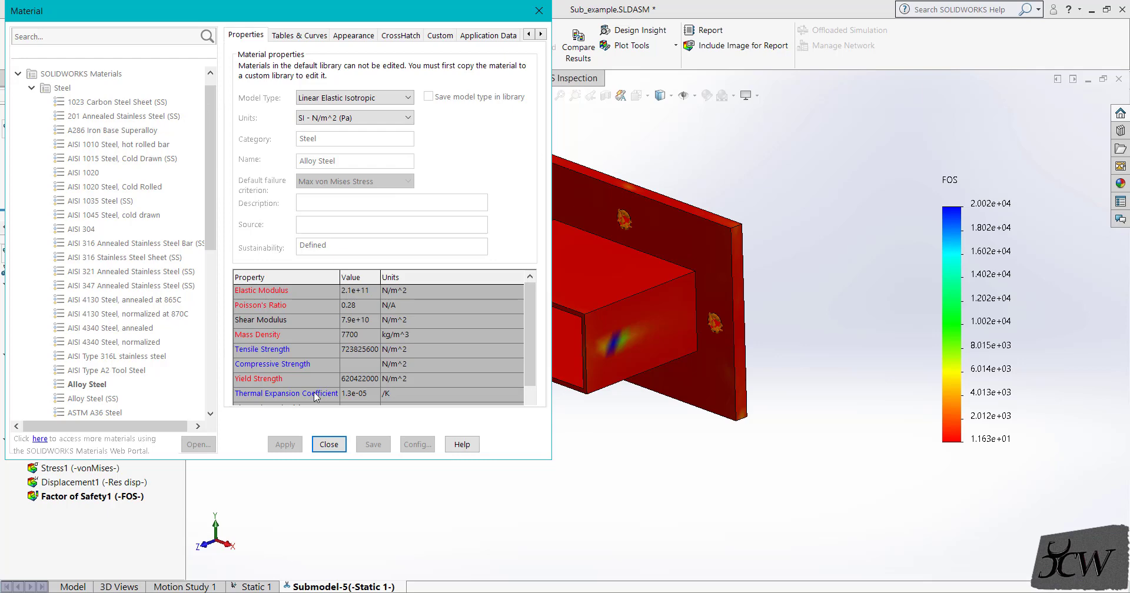
click(329, 445)
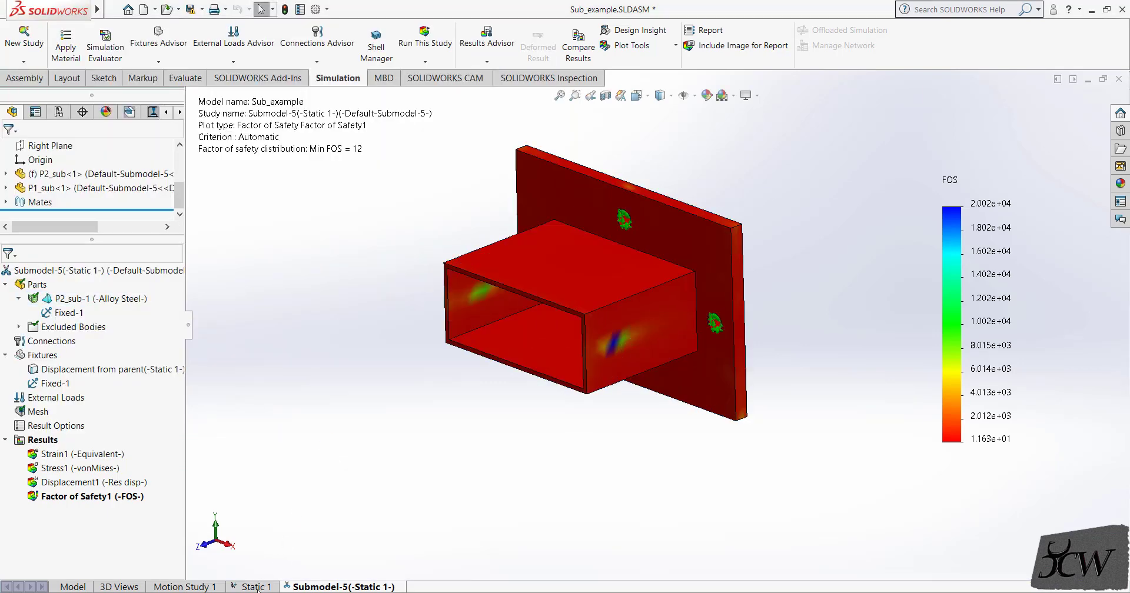
Return to the Static 1 study and activate its SolidWorks configuration
click(254, 588)
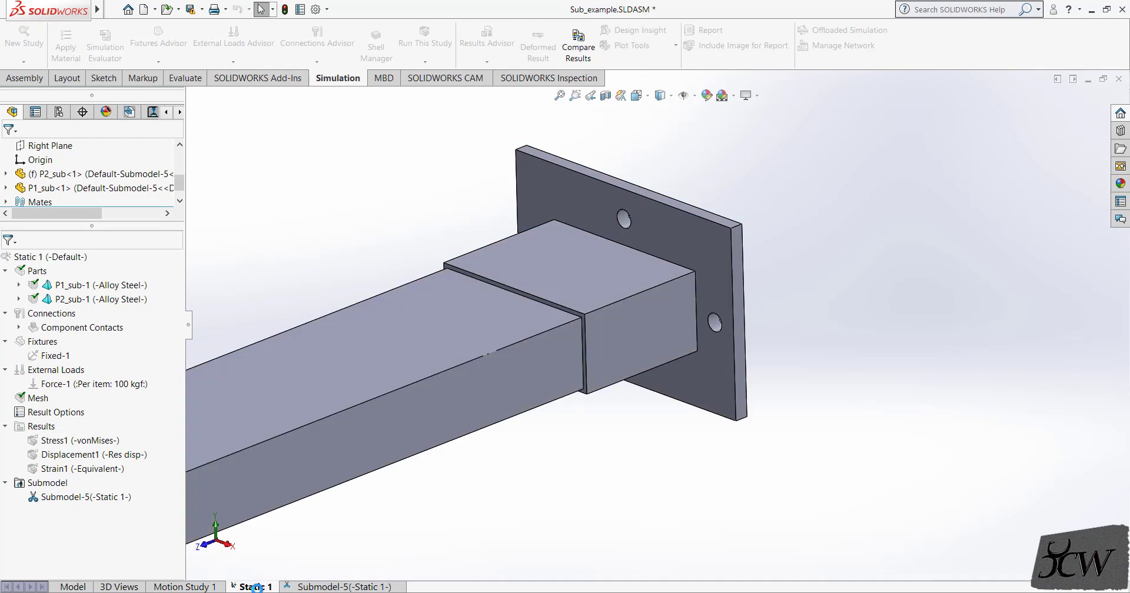
right_click(20, 257)
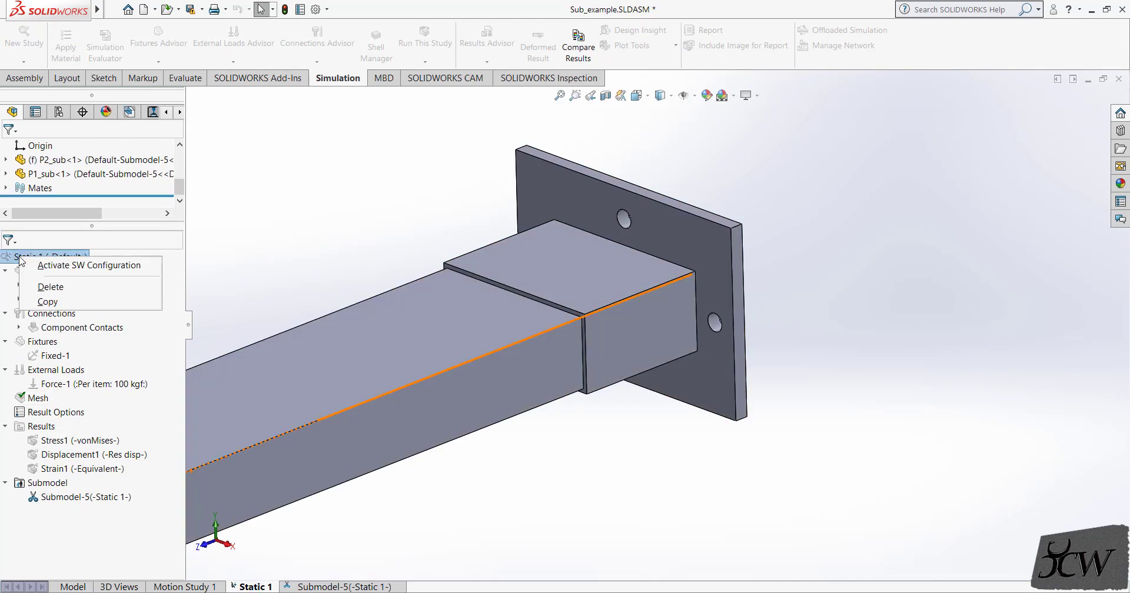
click(100, 267)
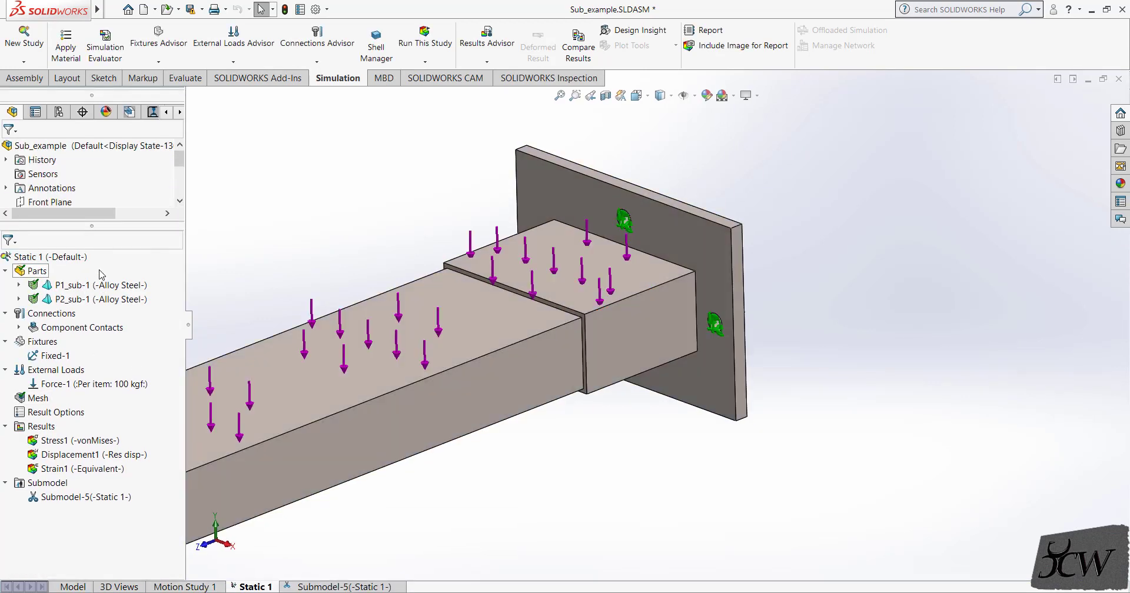
Apply AISI 304 steel to P2_sub-1 in the Static 1 study
click(88, 286)
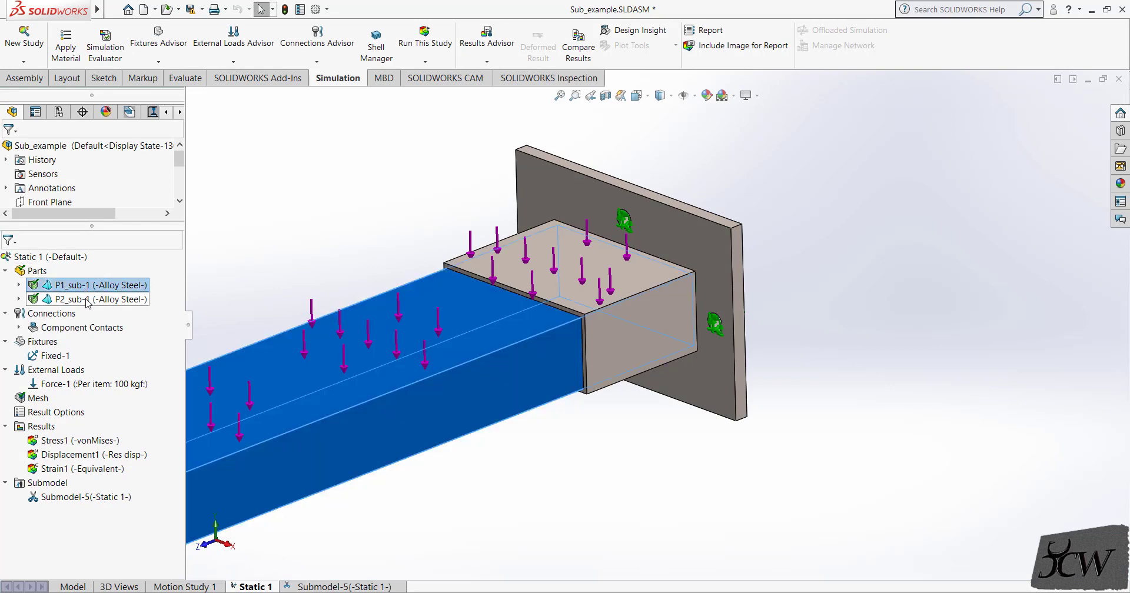
click(87, 300)
right_click(87, 300)
key(Escape)
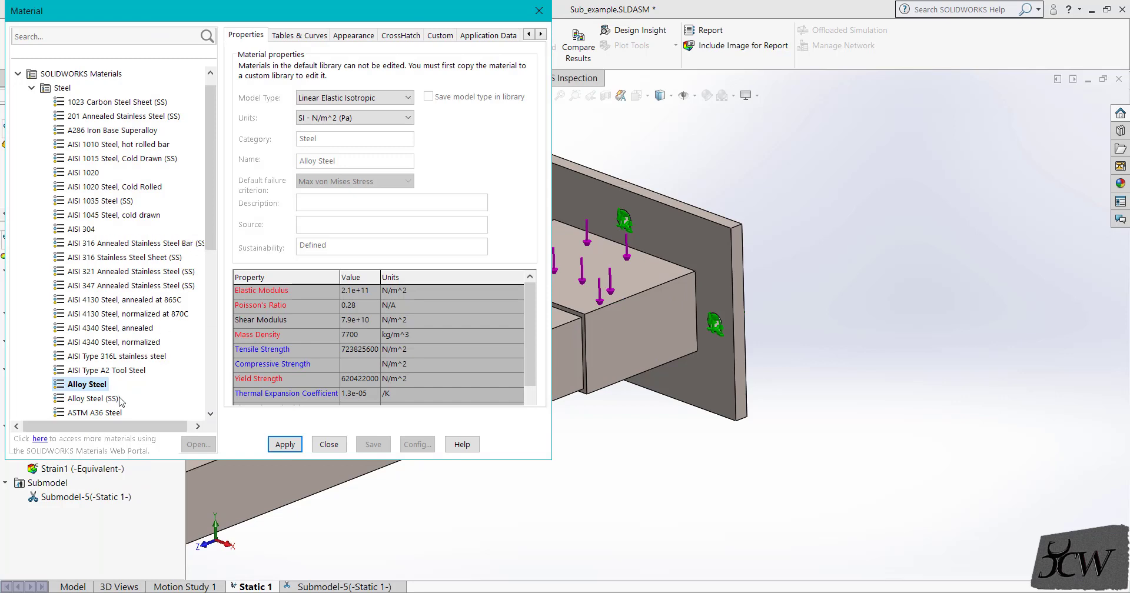
click(97, 234)
click(284, 445)
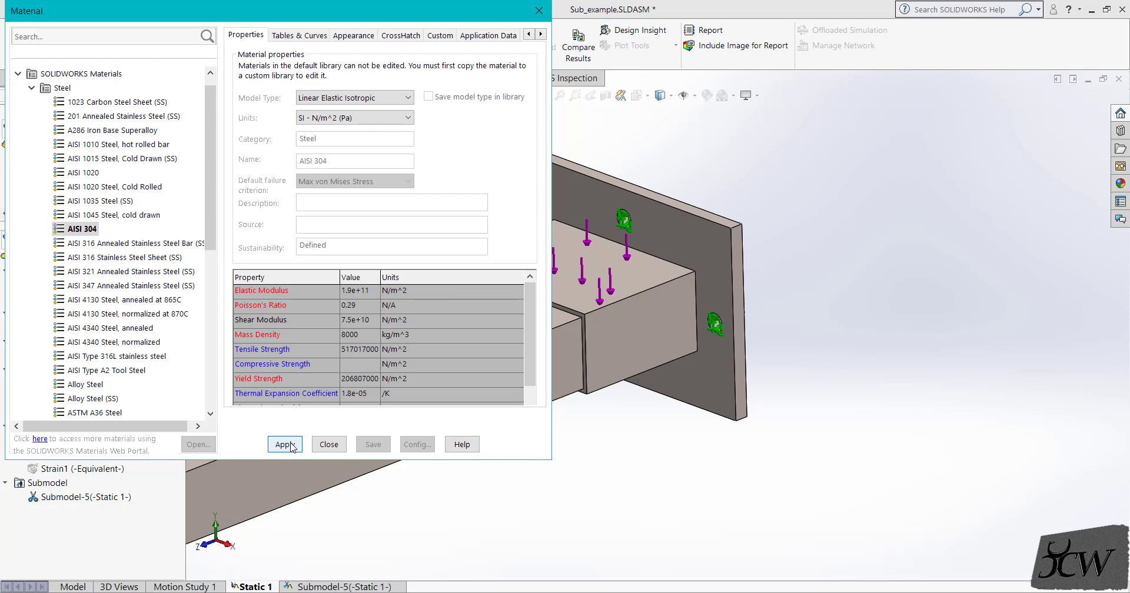
click(329, 445)
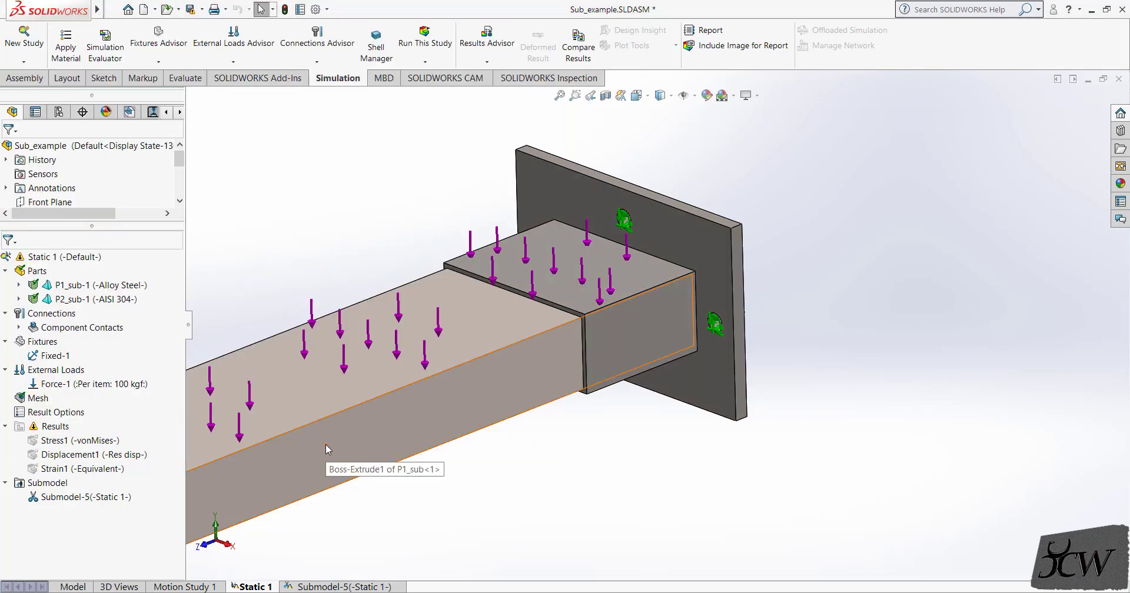
Rerun the Static 1 parent study with the changed P2_sub-1 material
right_click(53, 259)
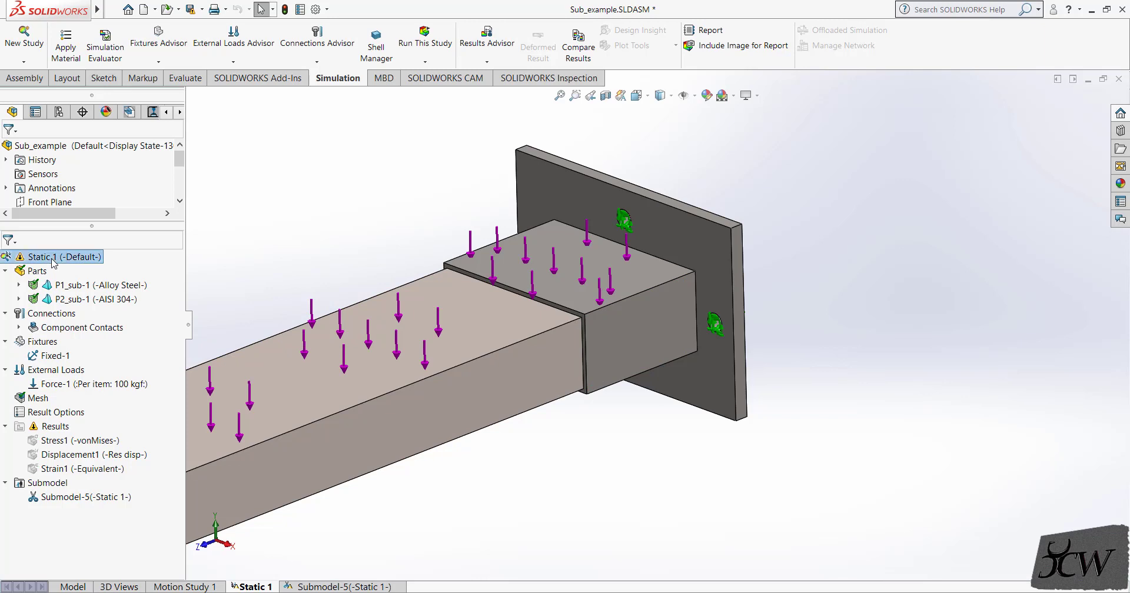
click(101, 292)
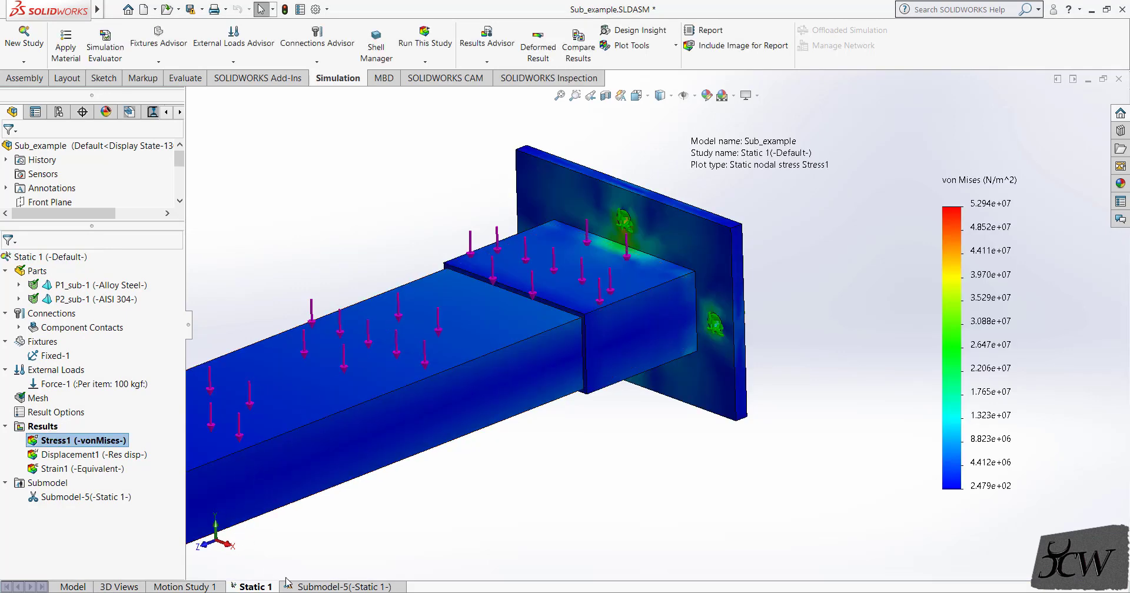
Switch to the Submodel-5 study, activate its SolidWorks configuration and rerun the submodel
right_click(72, 269)
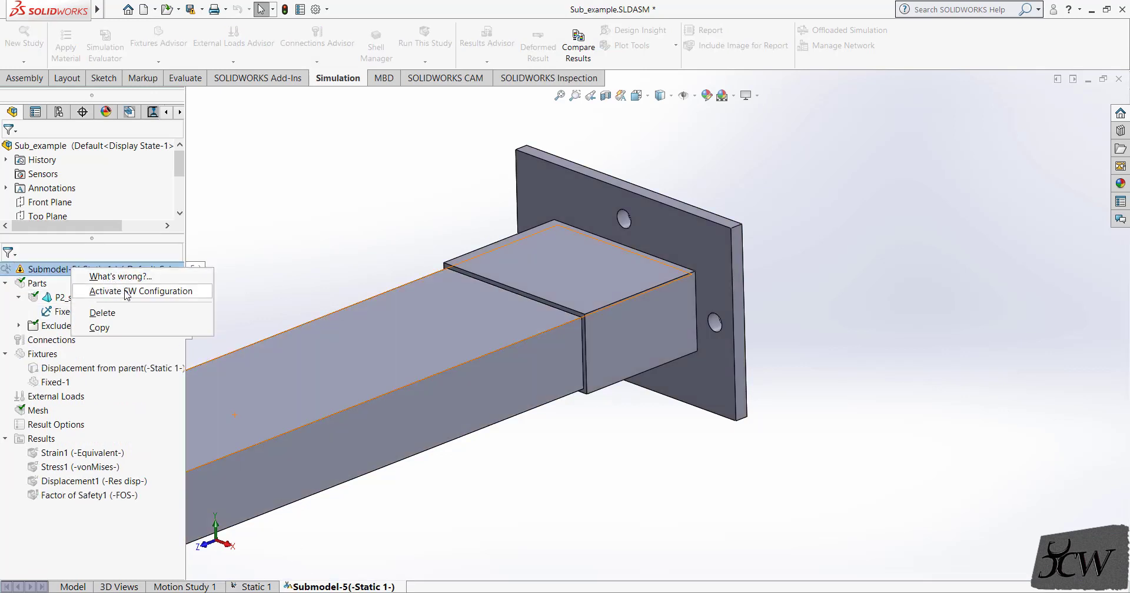
click(126, 292)
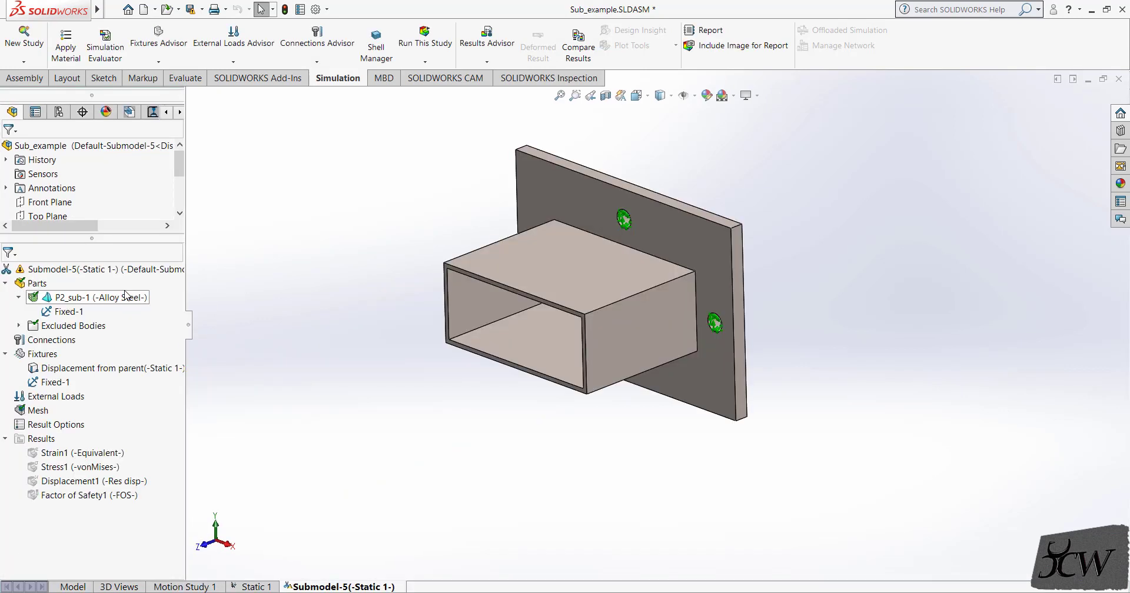
right_click(64, 270)
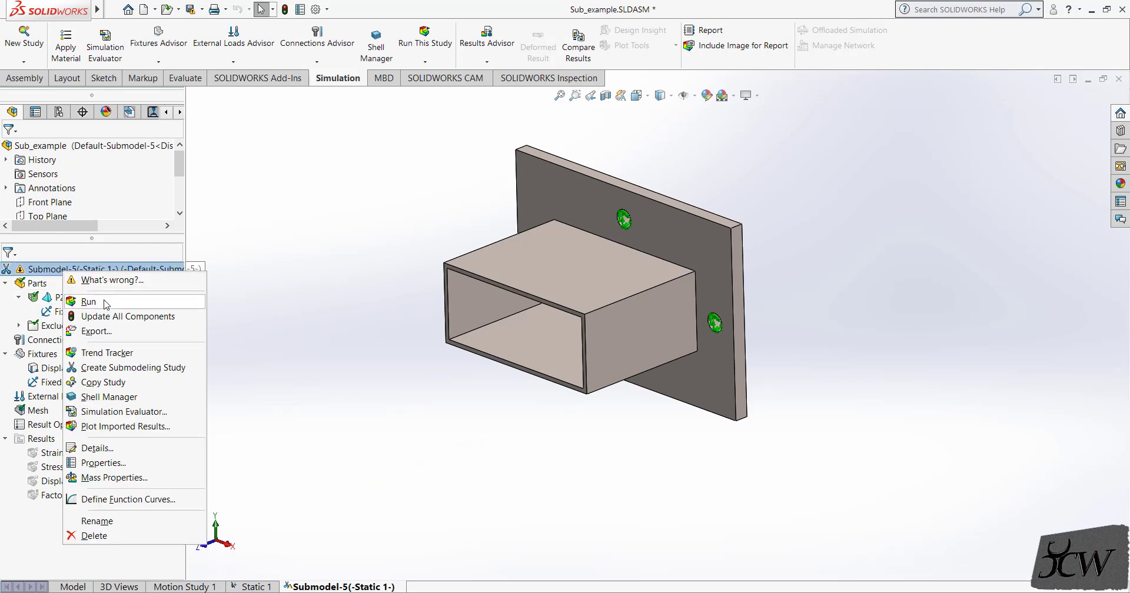
click(90, 302)
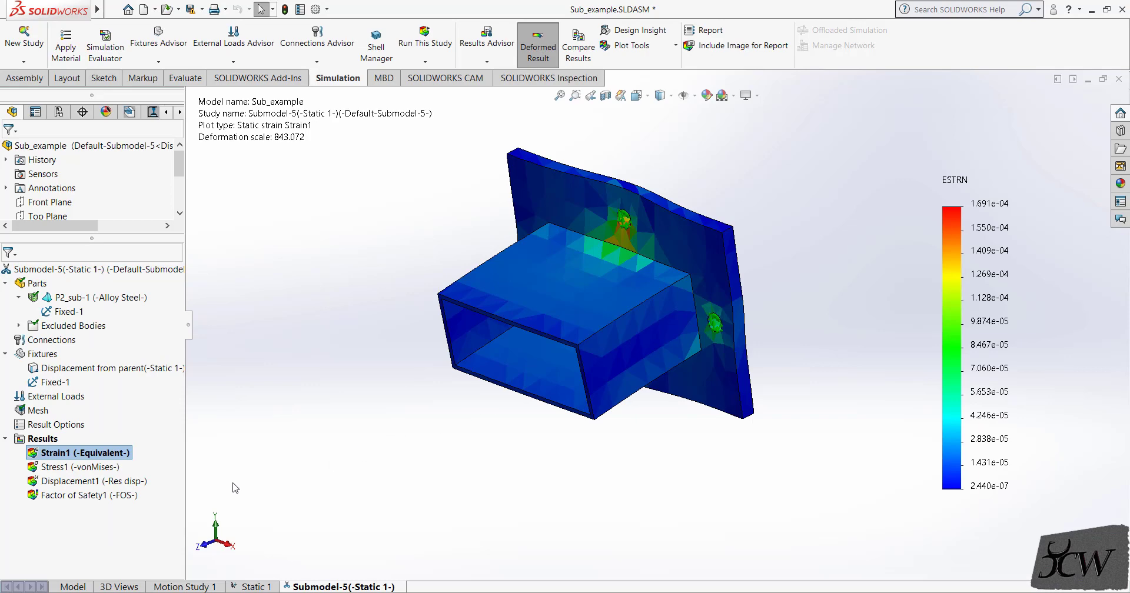
Display the submodel's Factor of Safety1 plot and examine the distribution on the bracket up close
double_click(106, 496)
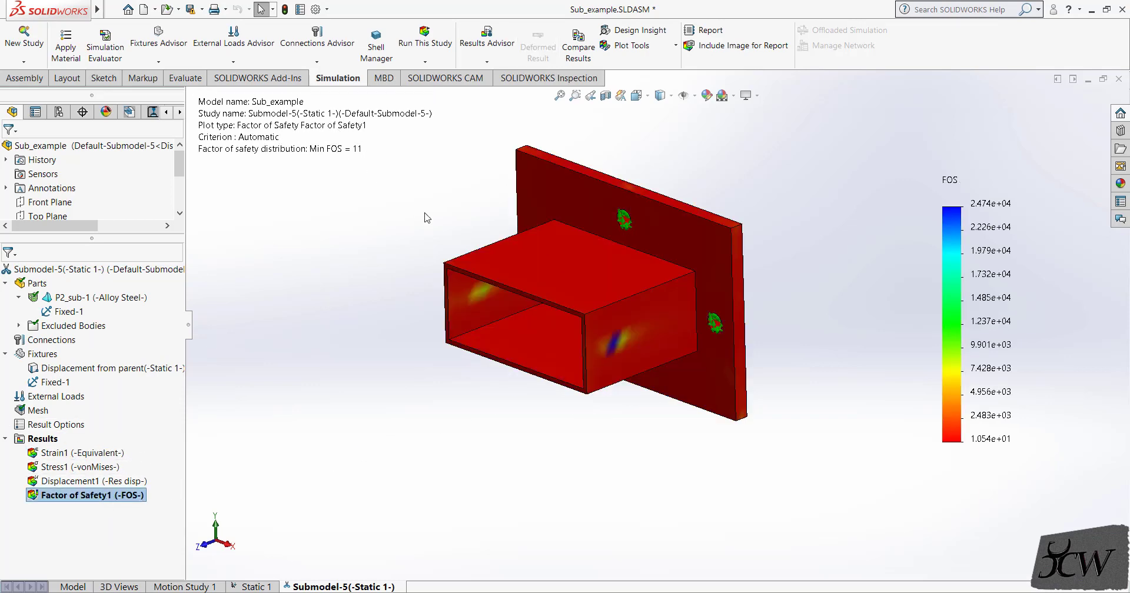
scroll(365, 462, down, 3)
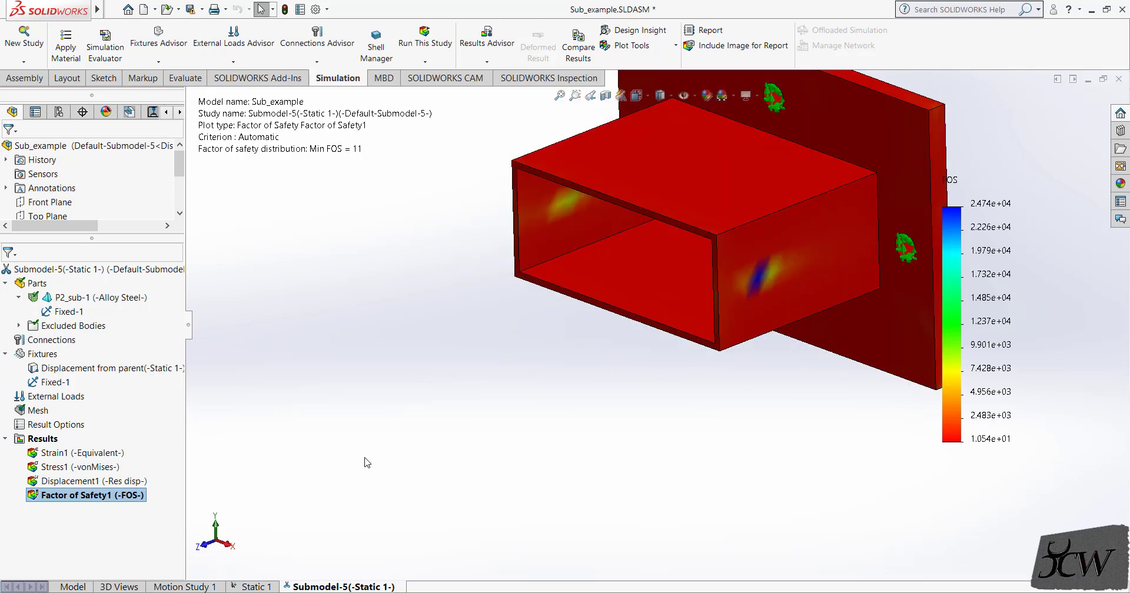
scroll(365, 462, up, 3)
scroll(881, 137, down, 3)
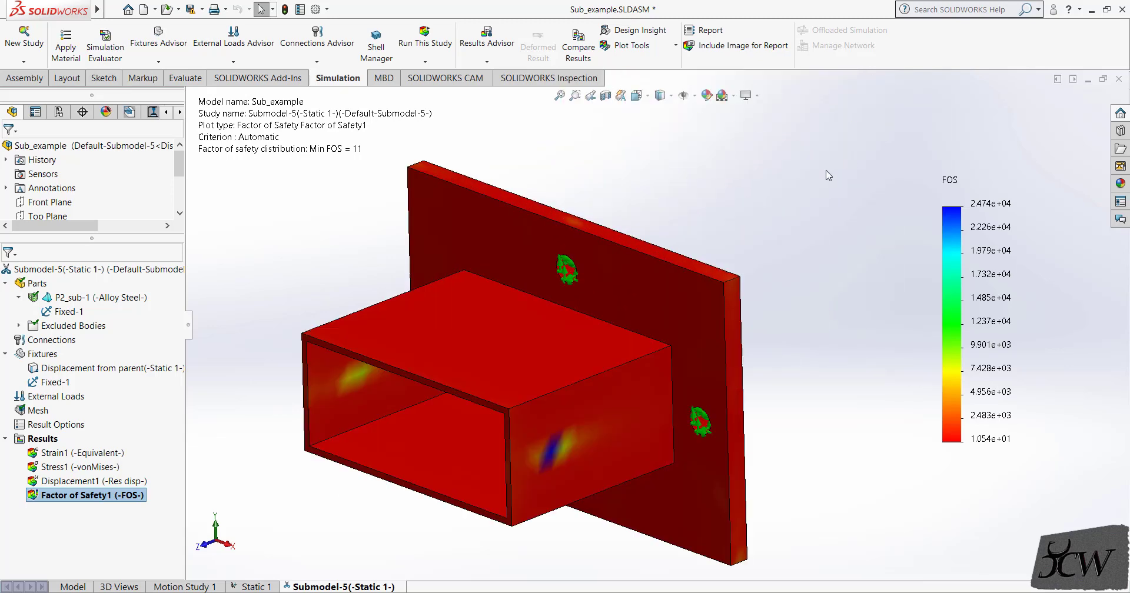